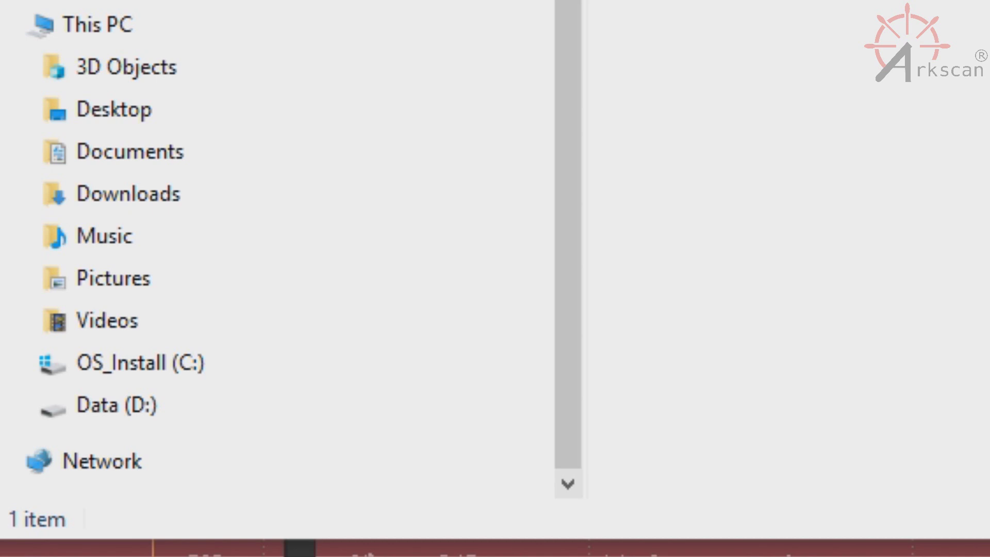
- Check This PC's system properties to confirm 64-bit Windows 10 Home
left_click(110, 28)
right_click(109, 28)
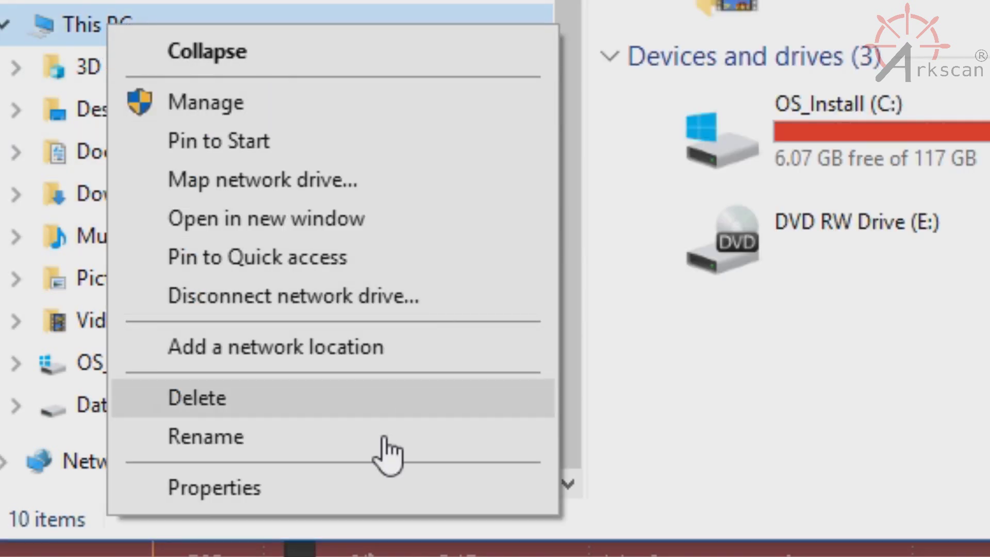
left_click(346, 488)
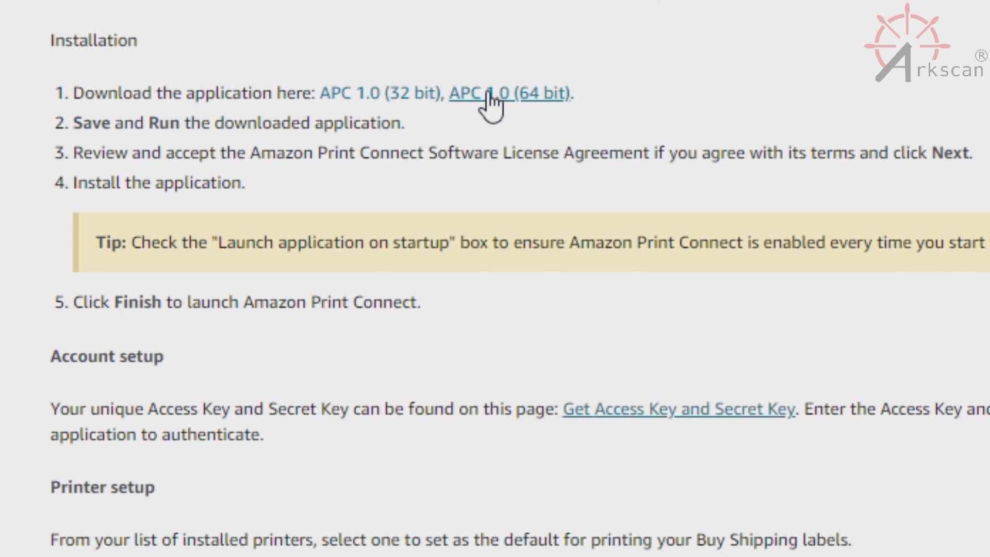
- Download the APC 1.0 (64-bit) installer and run the .msi
left_click(489, 93)
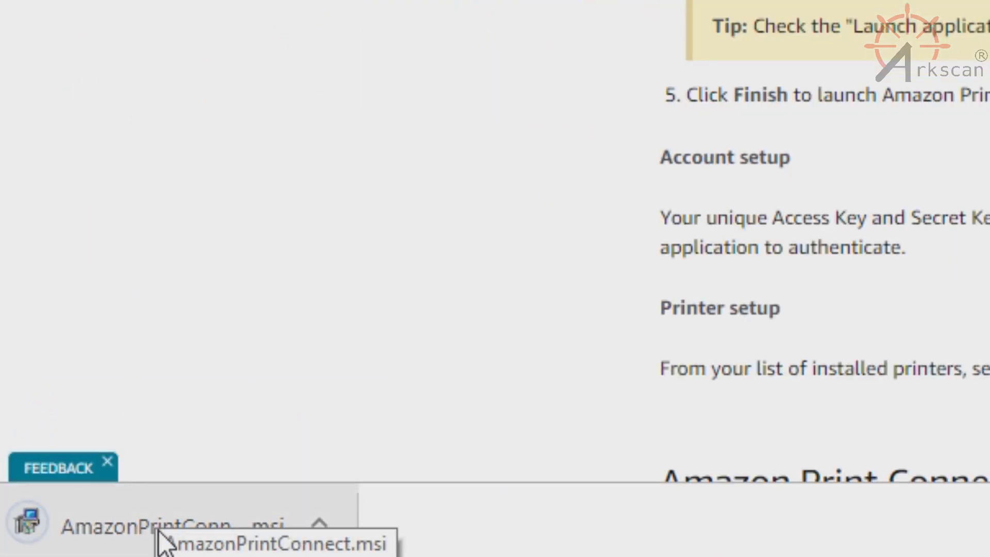
left_click(163, 541)
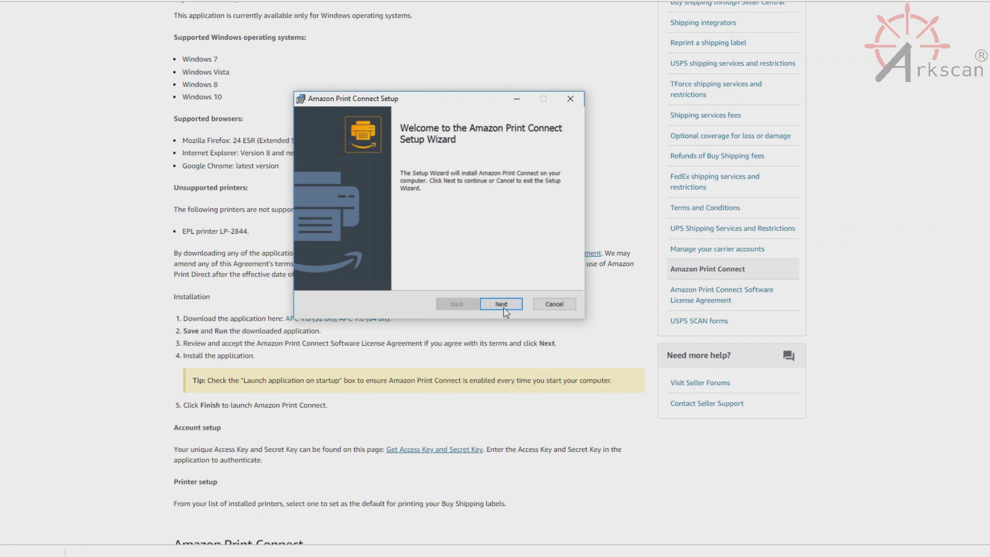
- Accept the license, install Amazon Print Connect, and finish to launch it
left_click(504, 312)
left_click(314, 276)
left_click(499, 312)
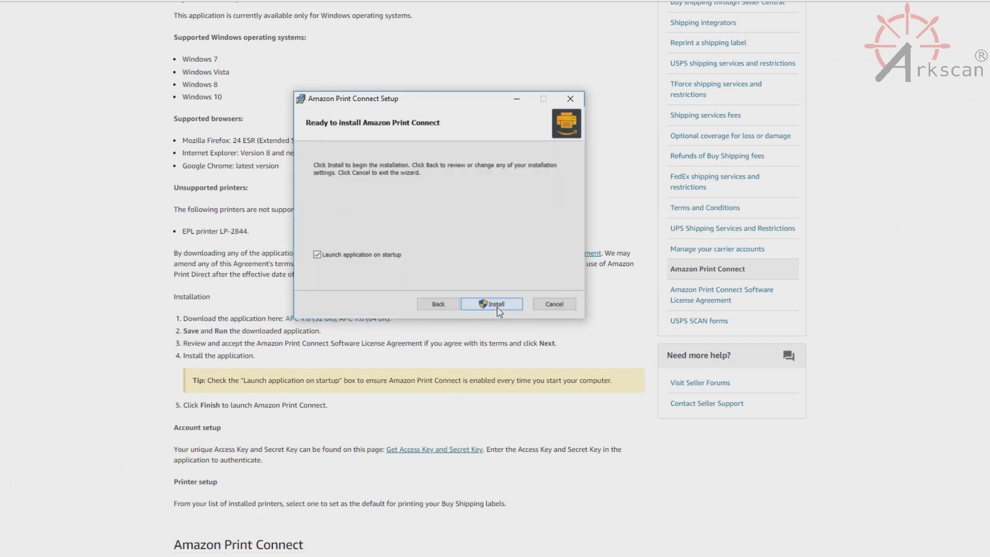
left_click(497, 304)
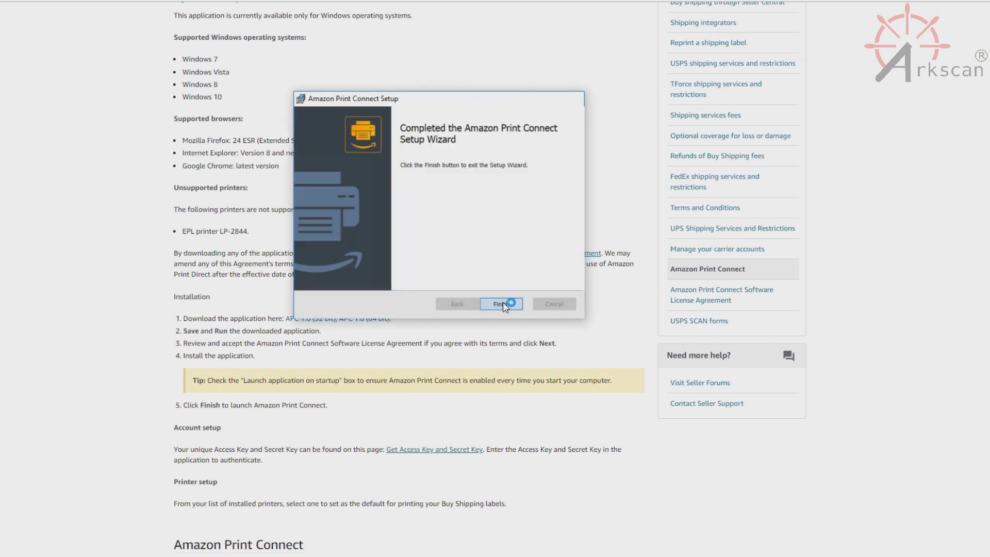
left_click(504, 304)
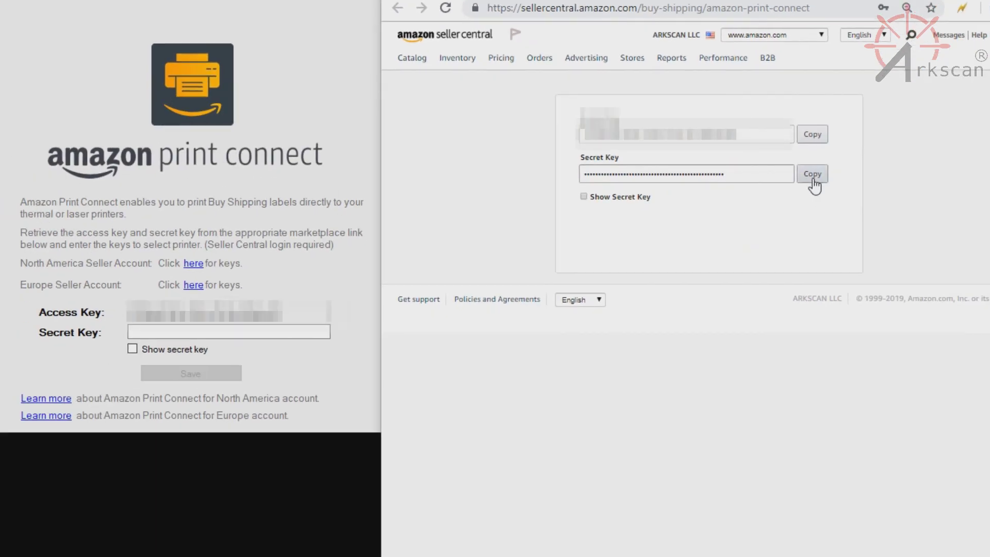
- Paste the Seller Central secret key into the Secret Key field and save both keys
left_click(809, 180)
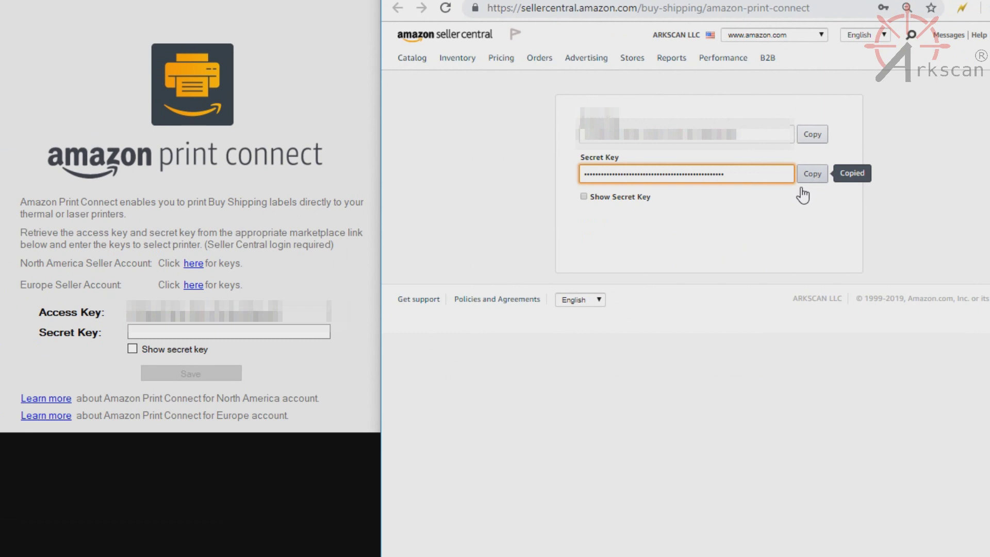
left_click(179, 332)
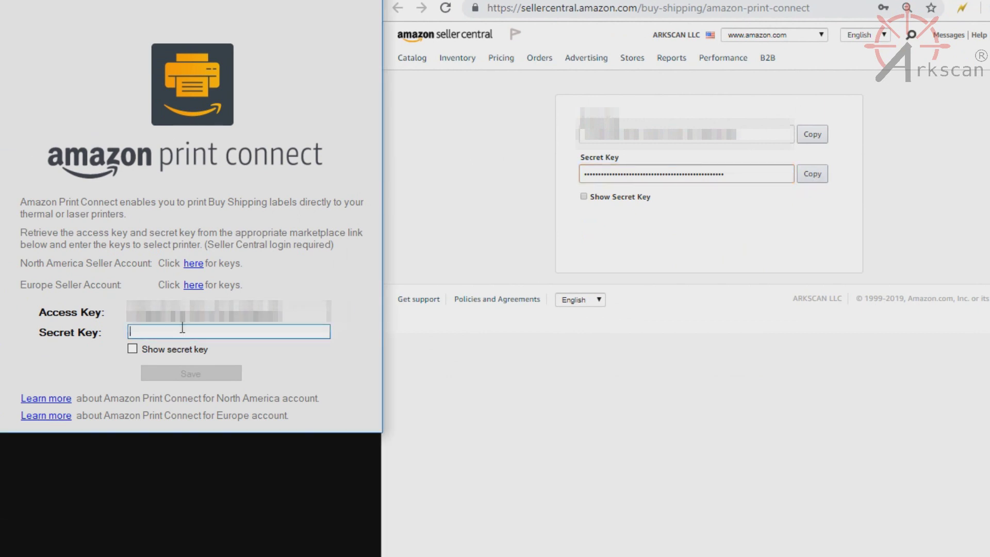
key("ctrl+v")
left_click(190, 374)
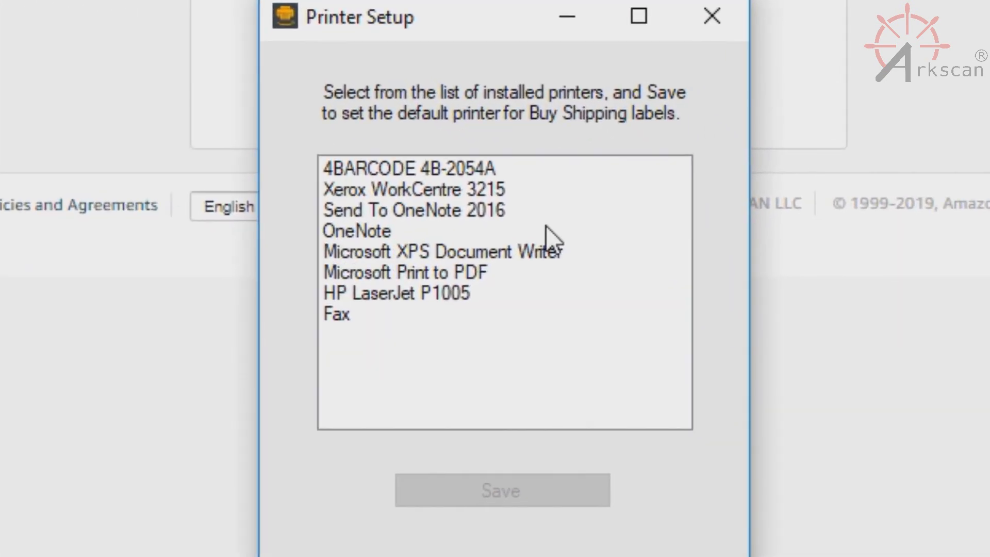
- Save 4BARCODE 4B-2054A as the default label printer and acknowledge setup complete
left_click(437, 168)
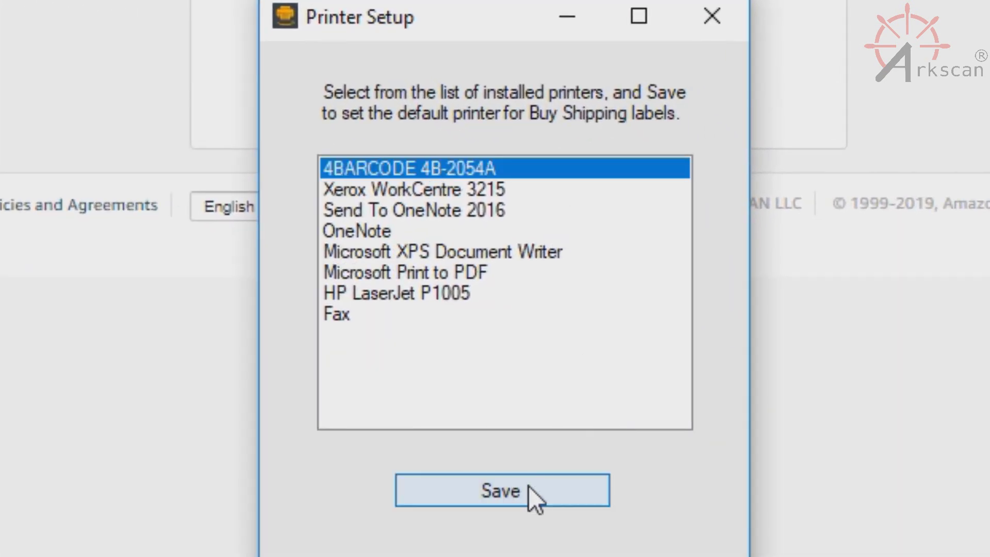
left_click(523, 496)
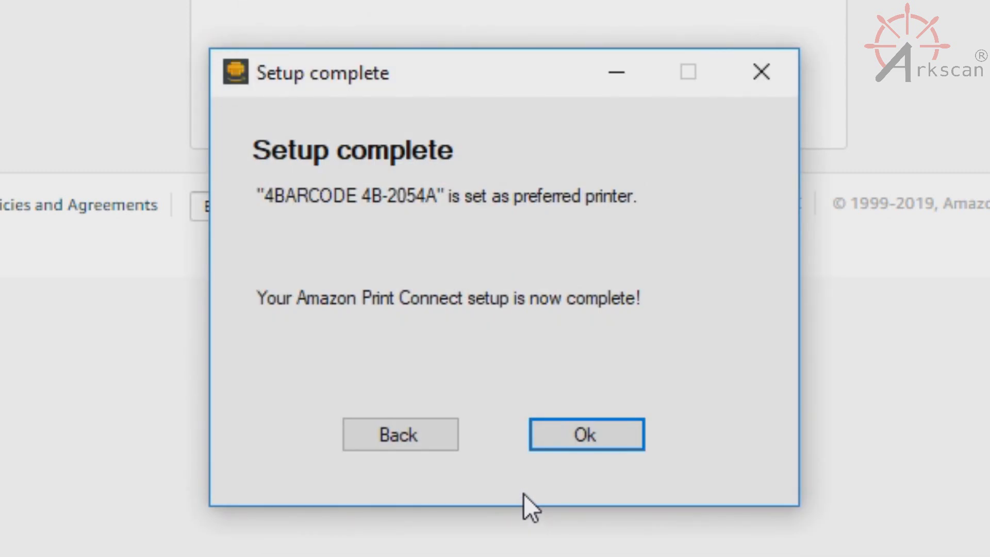
left_click(586, 435)
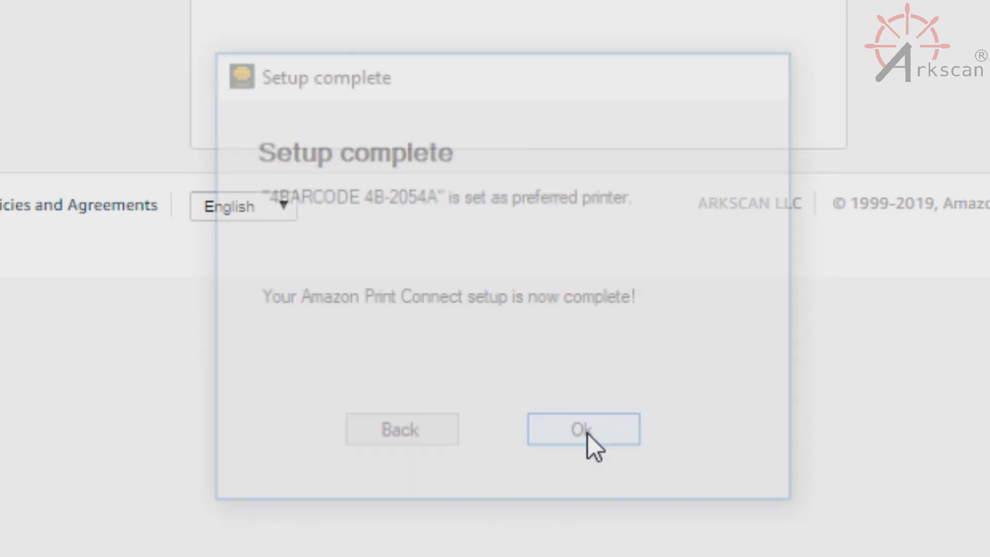